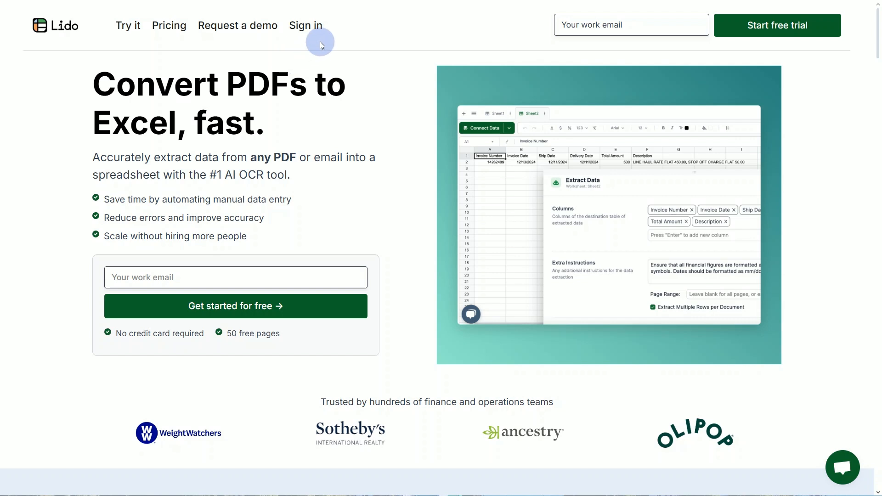
- Sign in to Lido and create a new file named "Lido Data Extract"
left_click(308, 29)
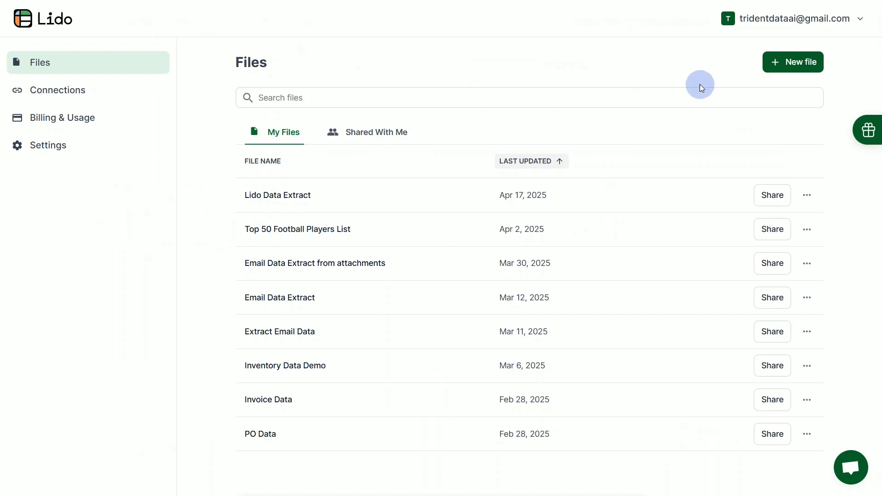
left_click(799, 62)
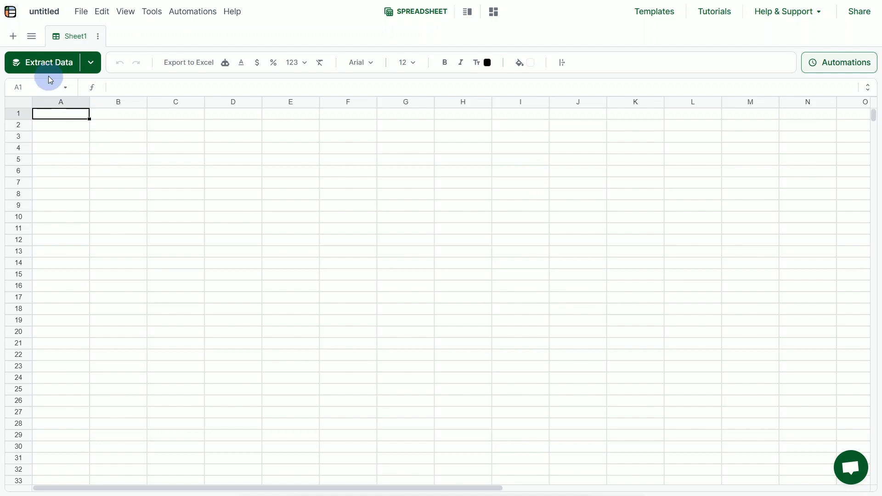
left_click(43, 11)
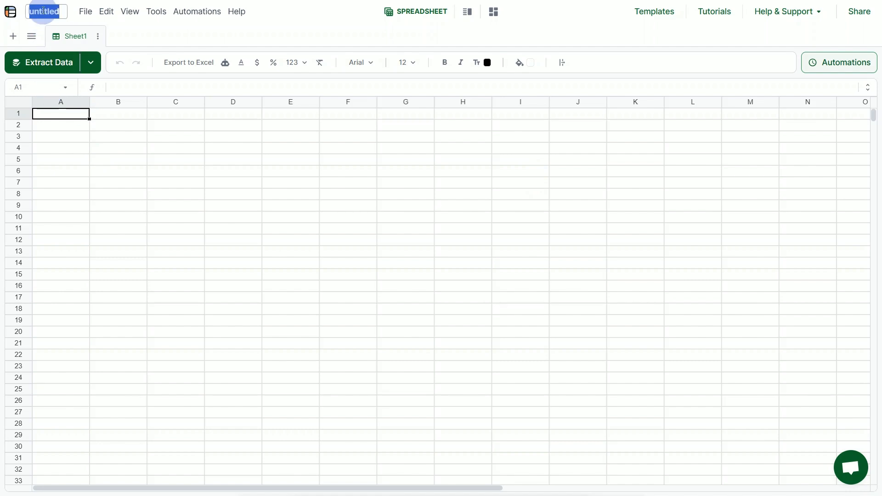
type("Lido Data ")
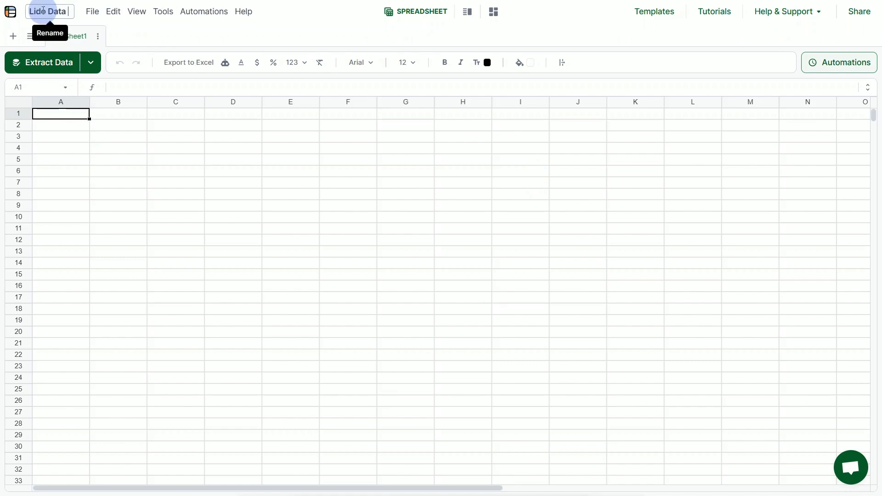
type("Extract")
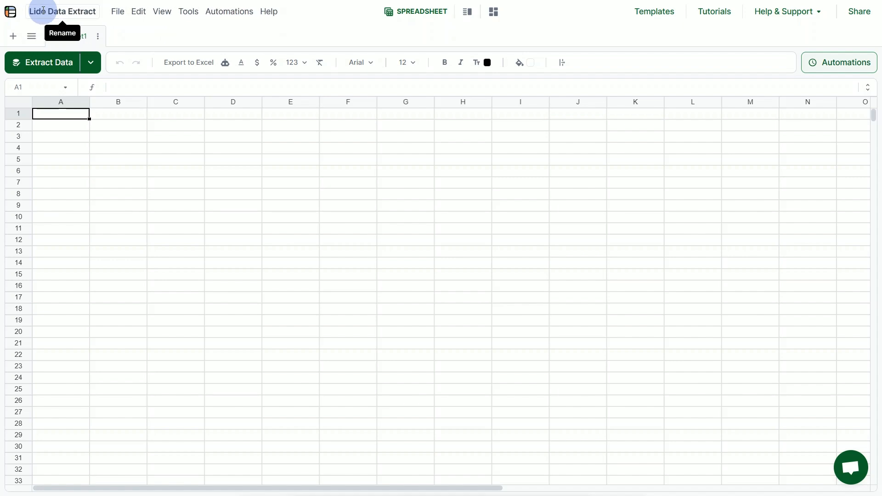
key("Return")
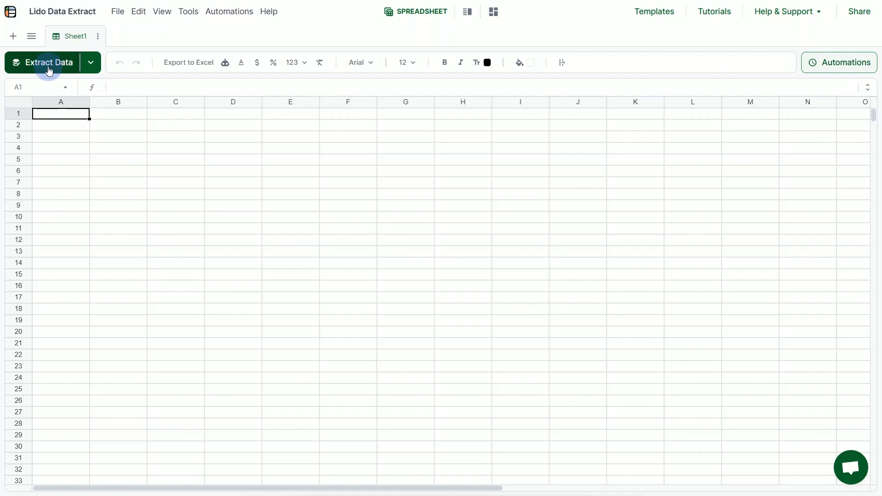
- Start a data extraction on Sheet1 and upload the downloaded "Invoice APR 2025" PDF as its source
left_click(48, 63)
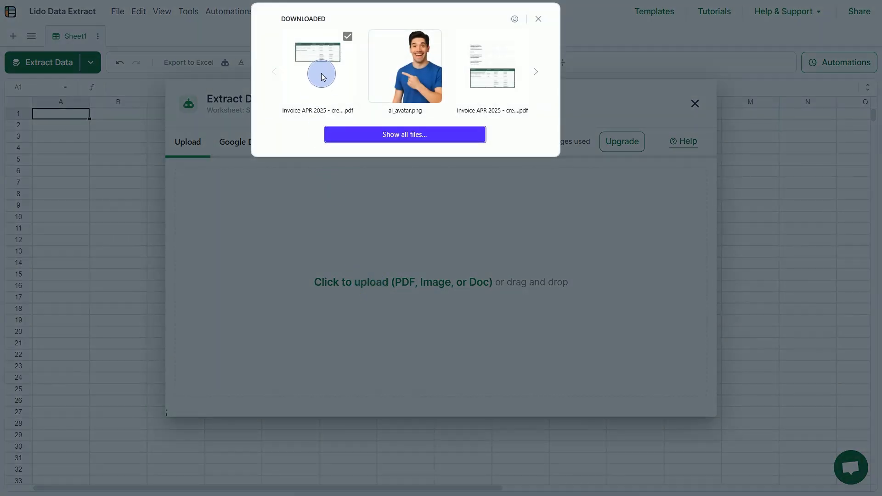
left_click_drag(321, 73, 406, 209)
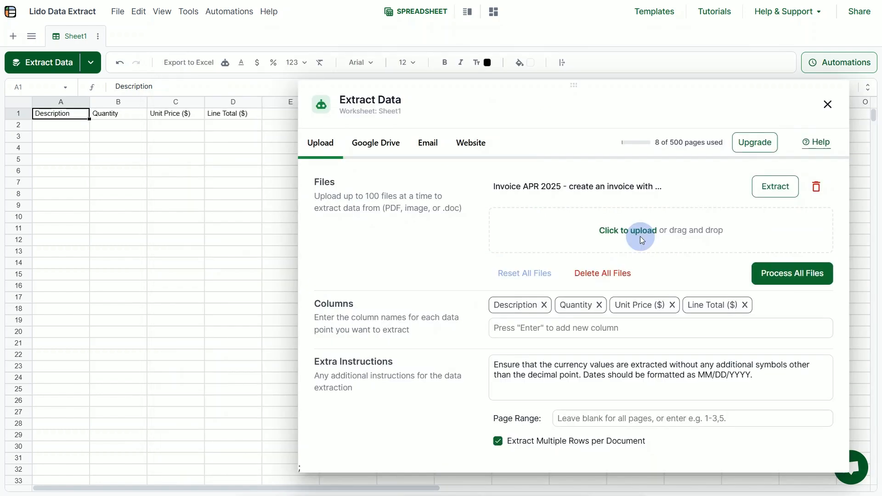
- Rename the last extraction column header, in cell D1, to "Total ($)"
left_click(235, 113)
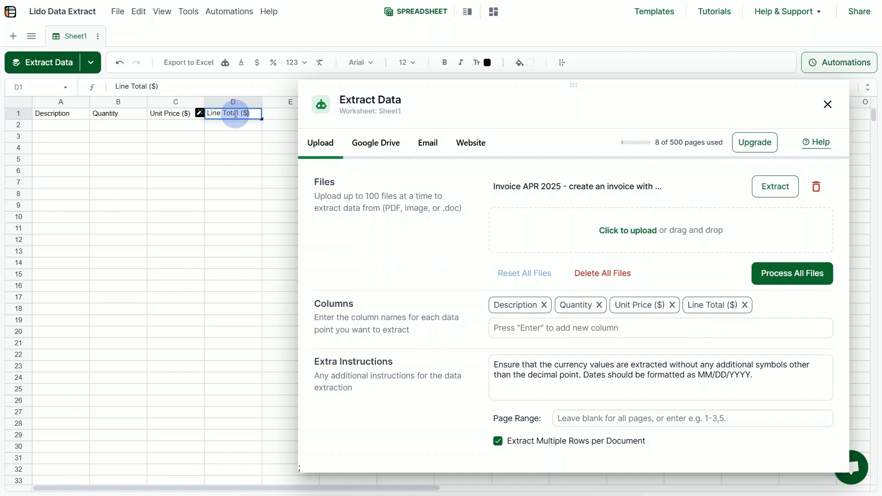
key("BackSpace")
key("BackSpace")
key("BackSpace")
key("BackSpace")
key("BackSpace")
key("BackSpace")
key("BackSpace")
key("BackSpace")
key("BackSpace")
key("BackSpace")
key("BackSpace")
type("Total")
key("Return")
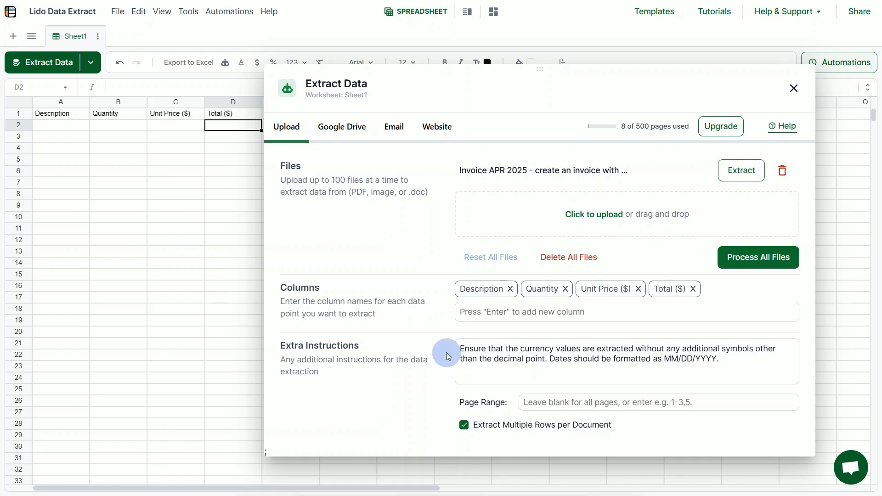
- Clear the extra instructions and extract the uploaded invoice's line items into the sheet
left_click_drag(738, 362, 334, 335)
key("BackSpace")
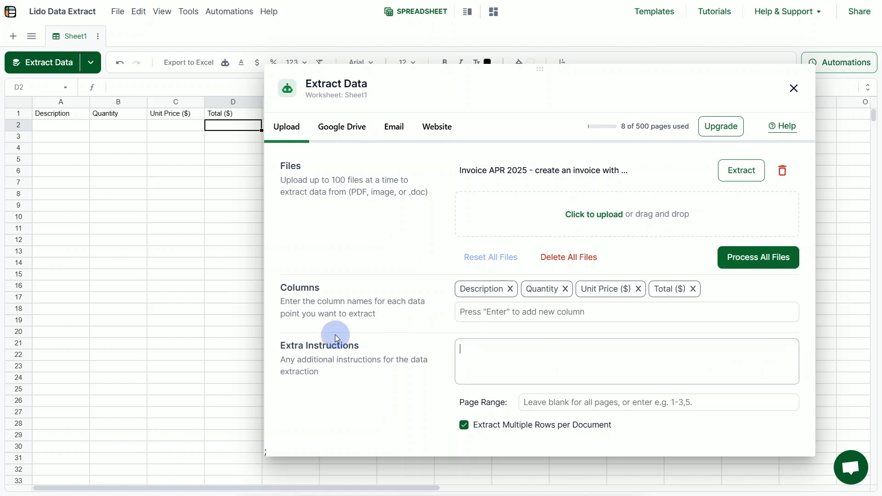
left_click(589, 326)
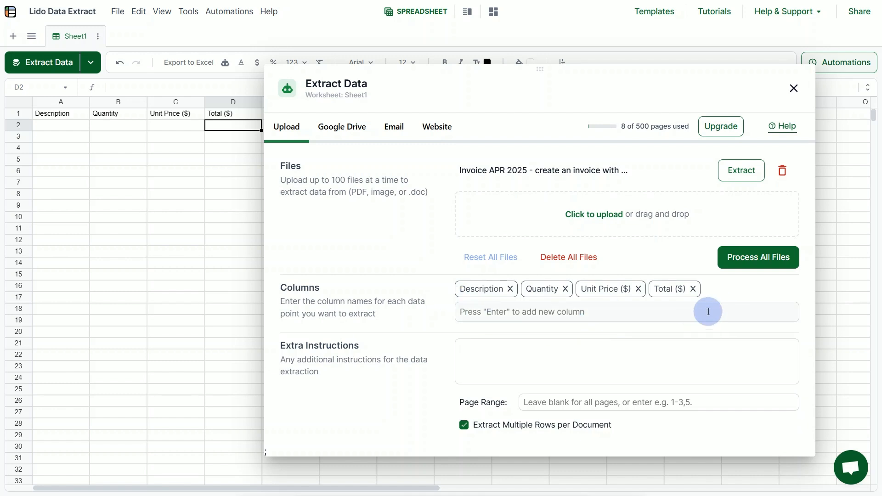
left_click(739, 169)
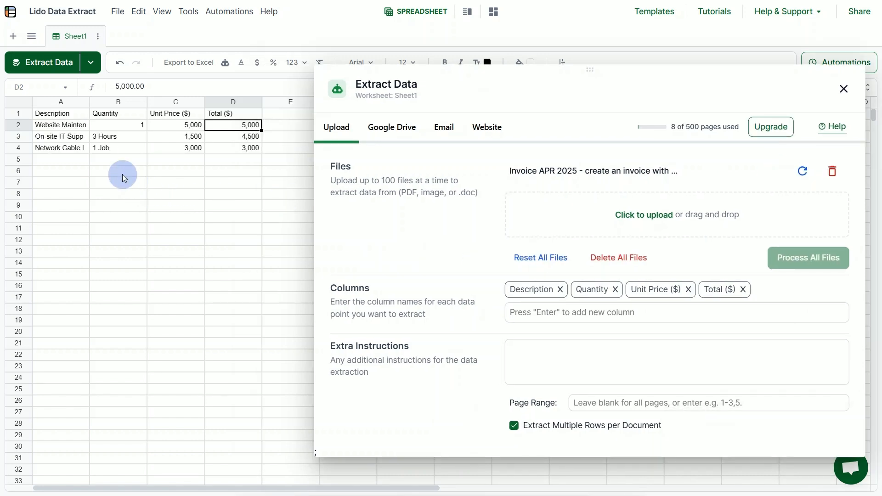
left_click_drag(69, 125, 221, 145)
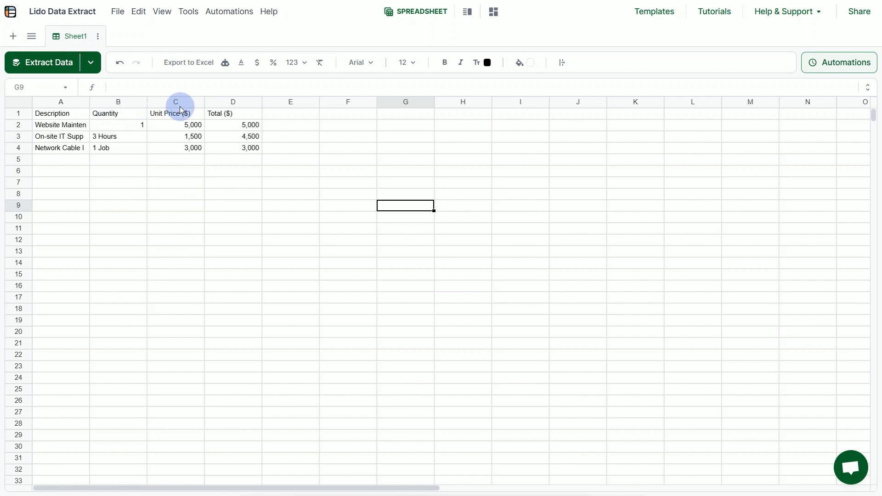
- Export the sheet's values to Excel
left_click(118, 19)
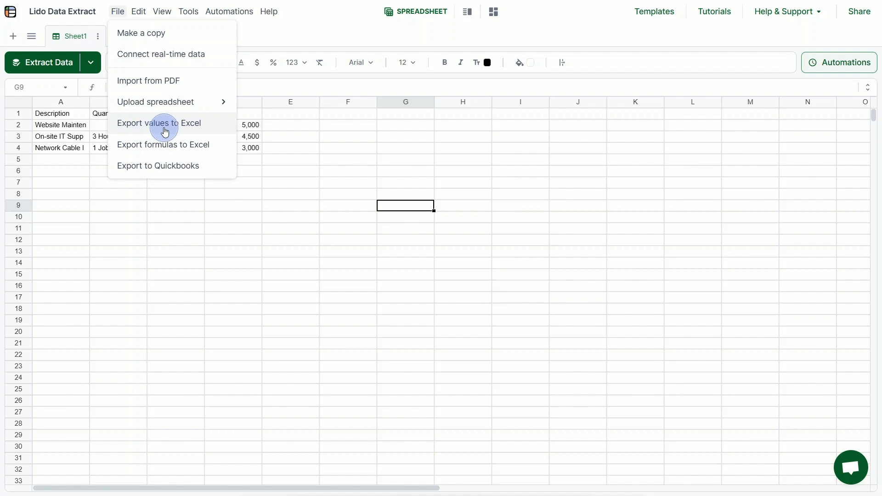
left_click(165, 132)
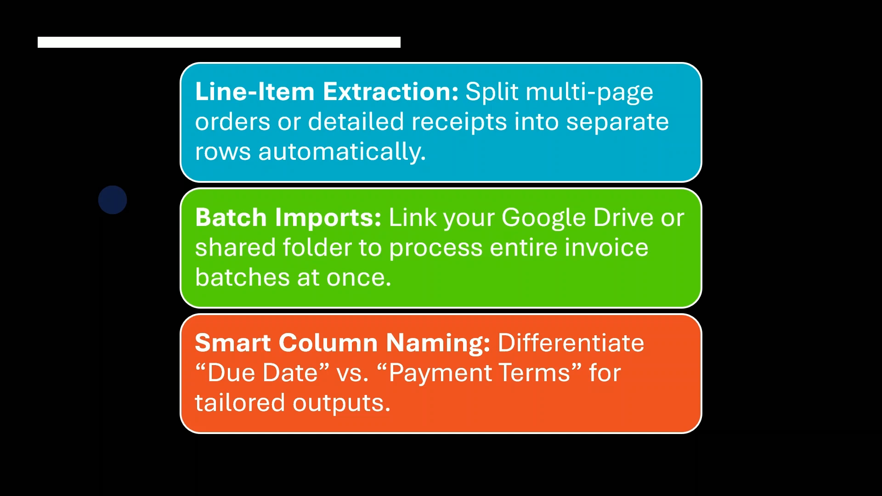
left_click(340, 265)
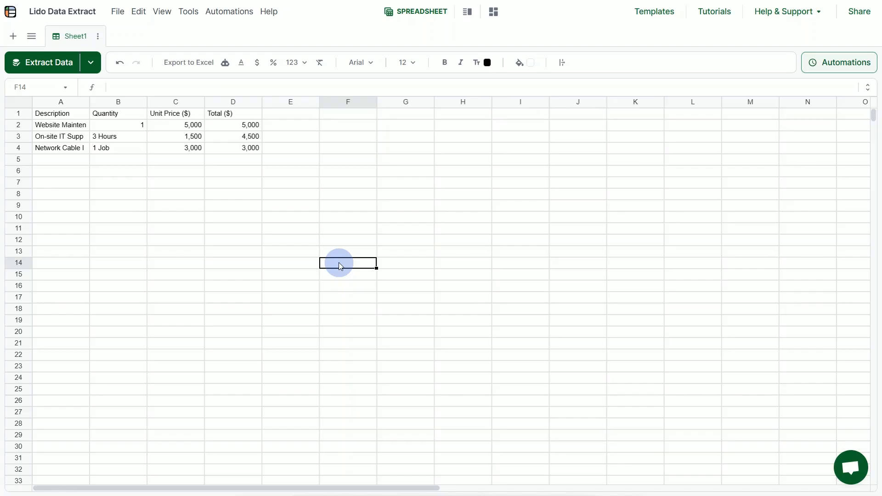